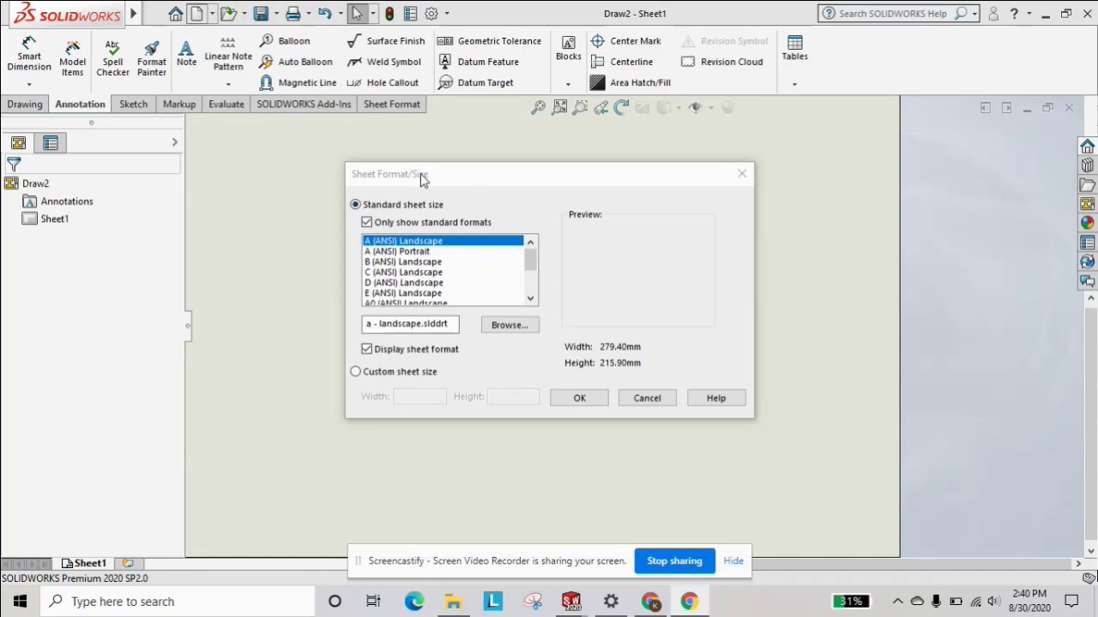
# Accept the A (ANSI) Landscape sheet size with its standard sheet format displayed.
pyautogui.moveTo(440, 183); pyautogui.dragTo(420, 175)
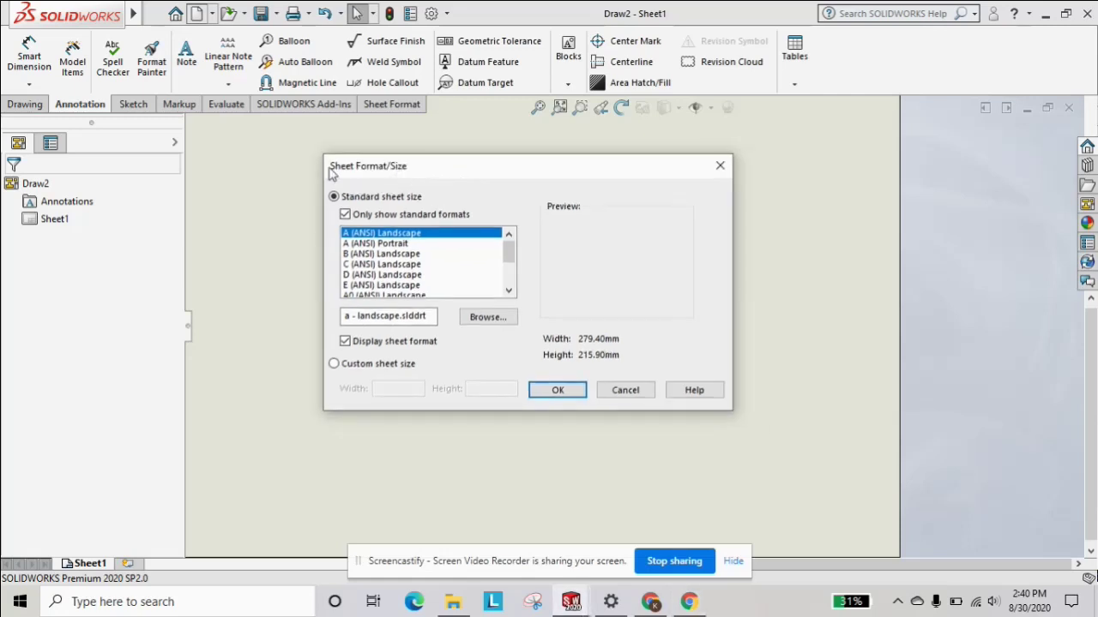
pyautogui.click(557, 391)
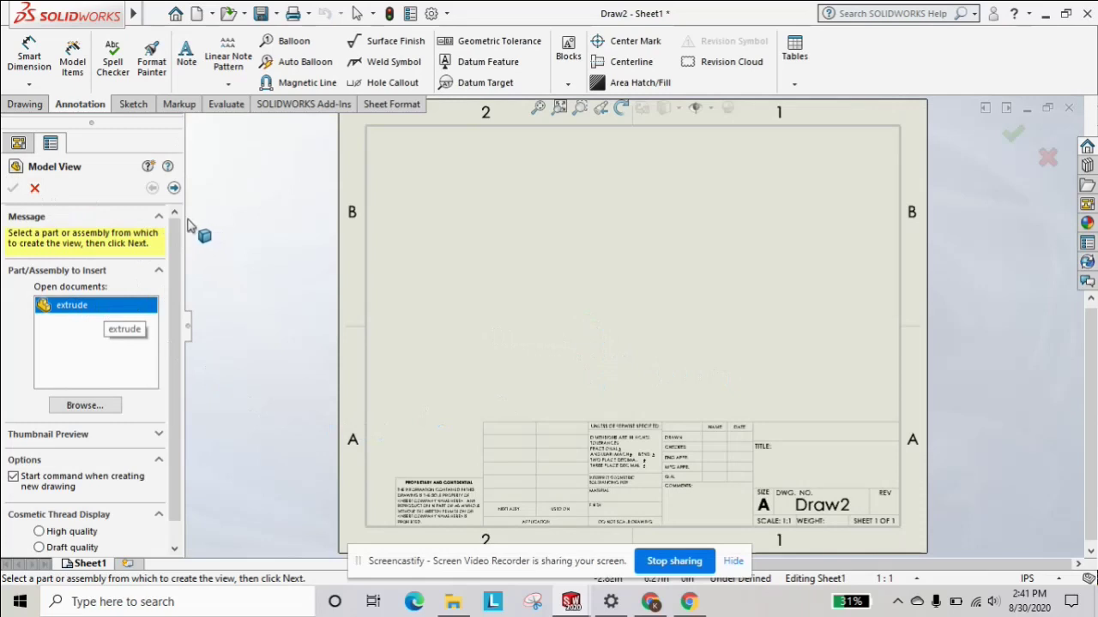
# Place the extrude part's front view at lower left, then a projected side view and an isometric view.
pyautogui.click(173, 188)
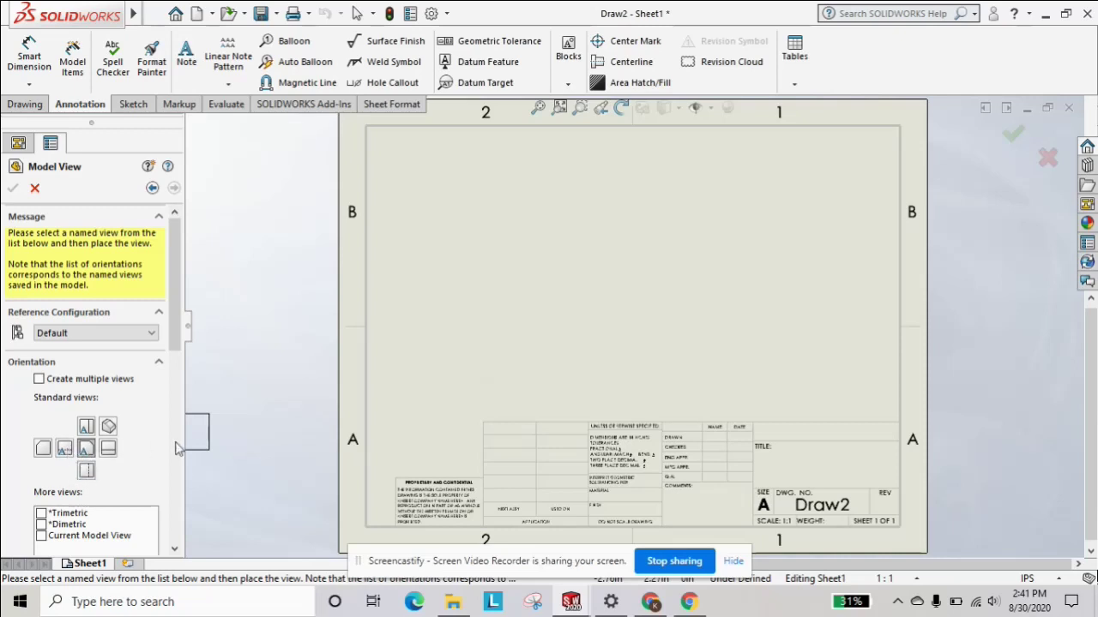
pyautogui.click(437, 377)
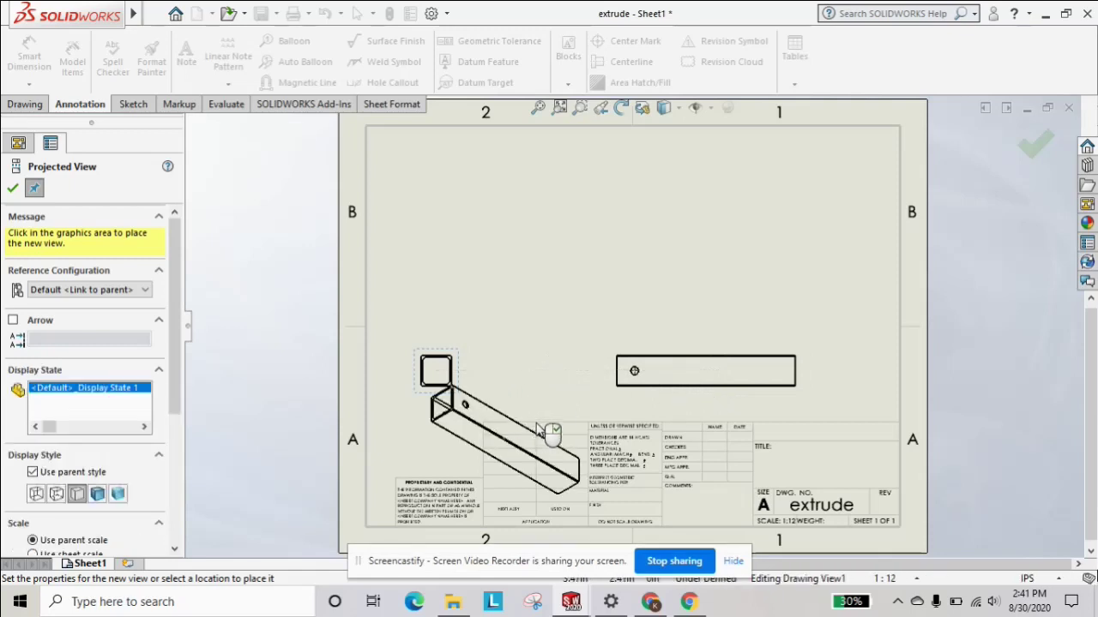
pyautogui.click(720, 249)
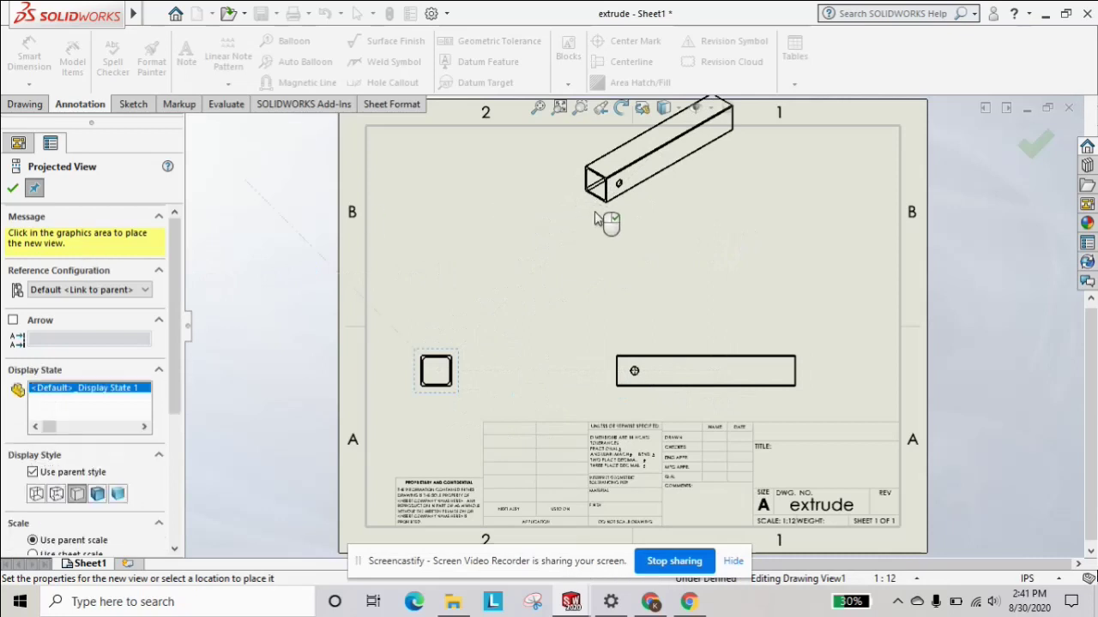
pyautogui.press('Escape')
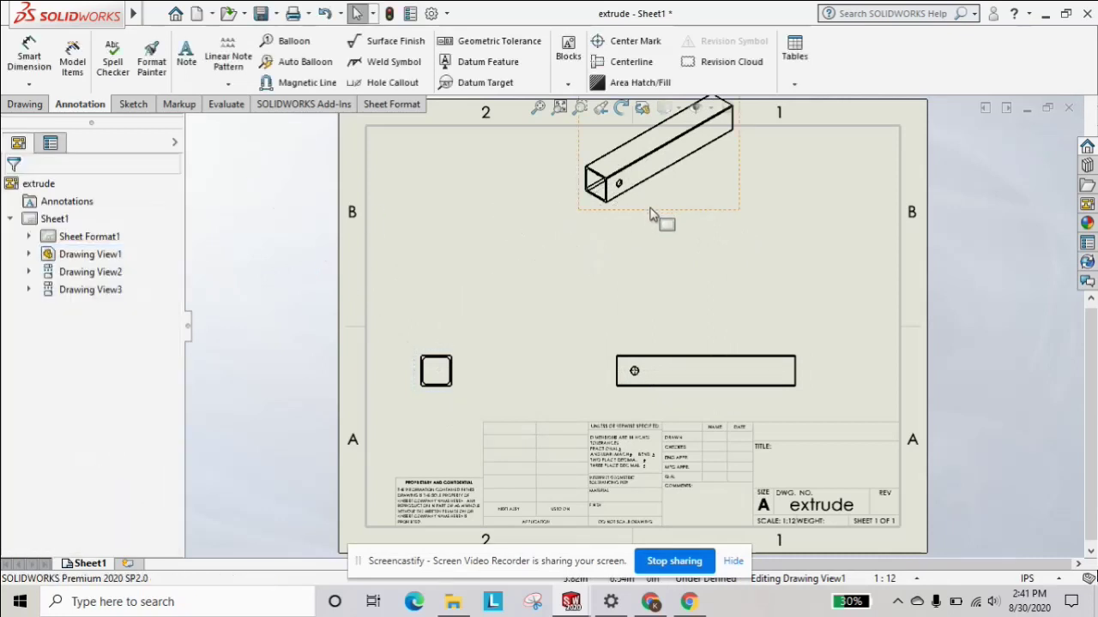
# Move the isometric view to the upper right and give the front view a custom 1:4 scale.
pyautogui.moveTo(661, 228)
pyautogui.mouseDown()
pyautogui.moveTo(740, 252)
pyautogui.moveTo(781, 283)
pyautogui.mouseUp()
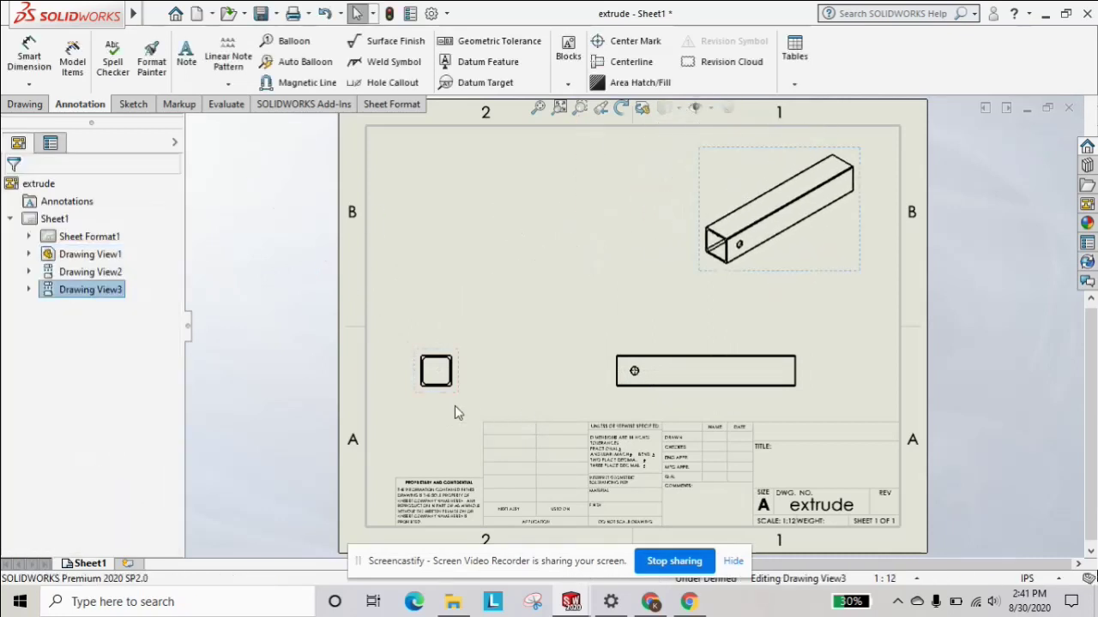
pyautogui.click(455, 410)
pyautogui.scroll(1, 455, 415)
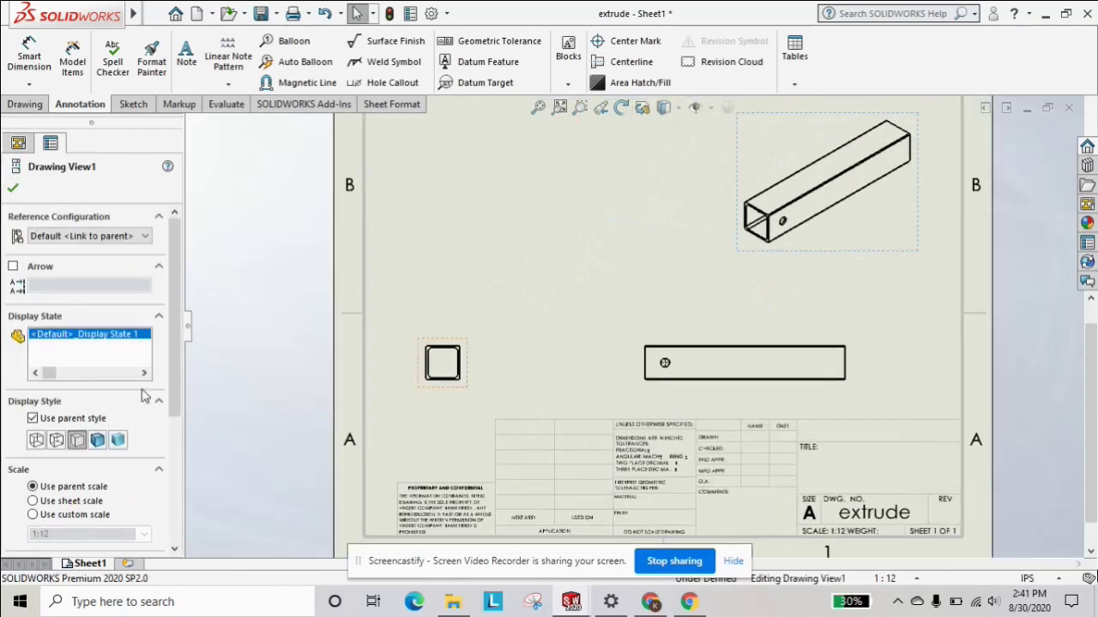
pyautogui.moveTo(172, 341); pyautogui.dragTo(170, 487)
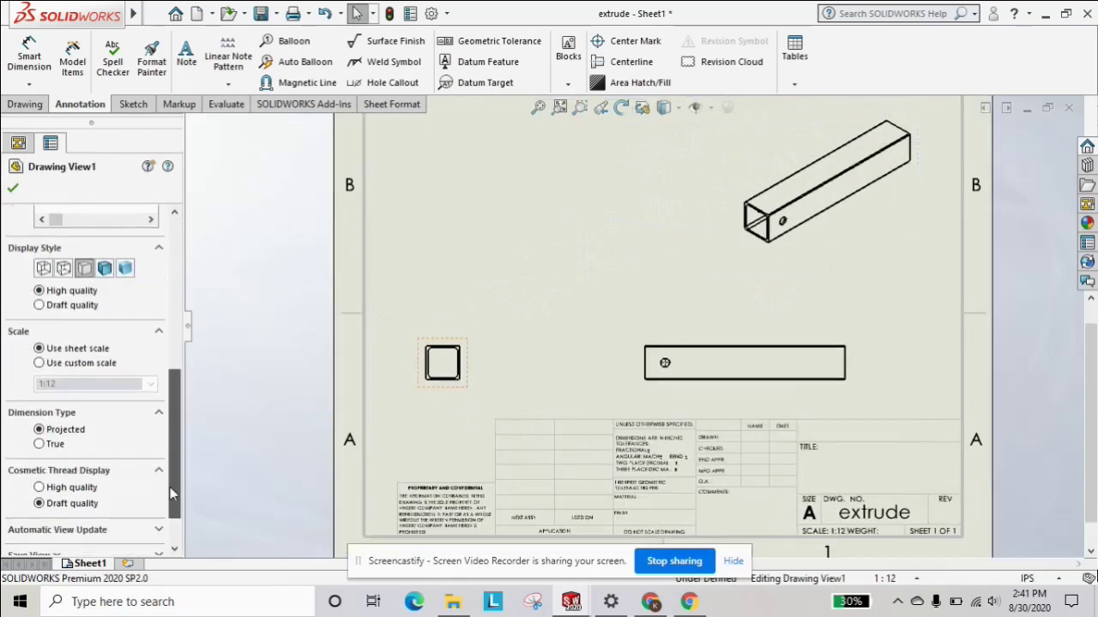
pyautogui.click(84, 367)
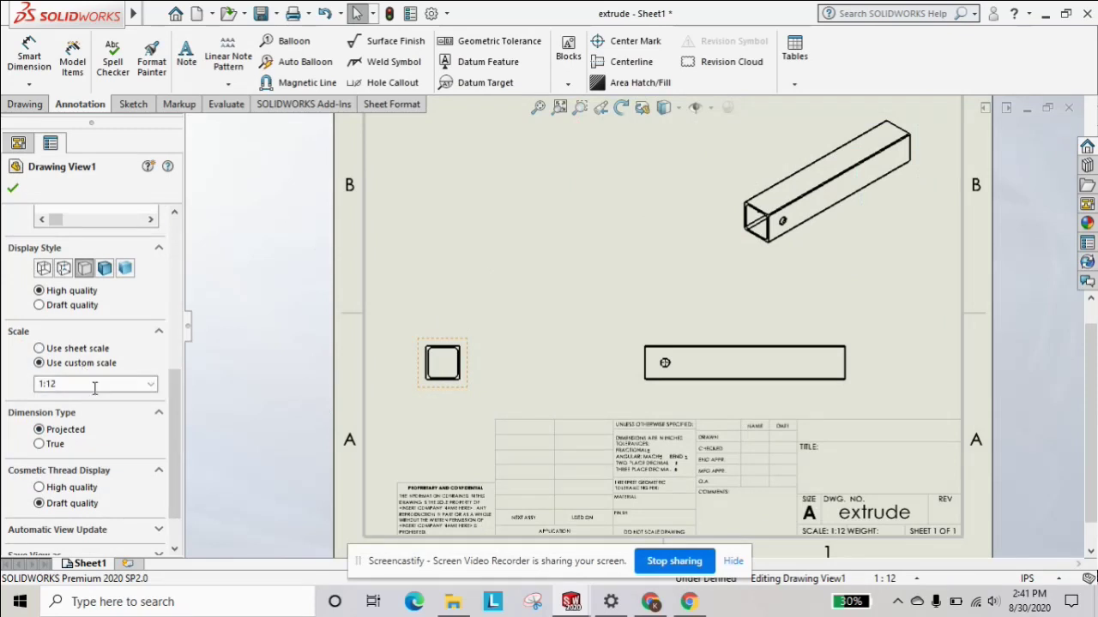
pyautogui.click(150, 387)
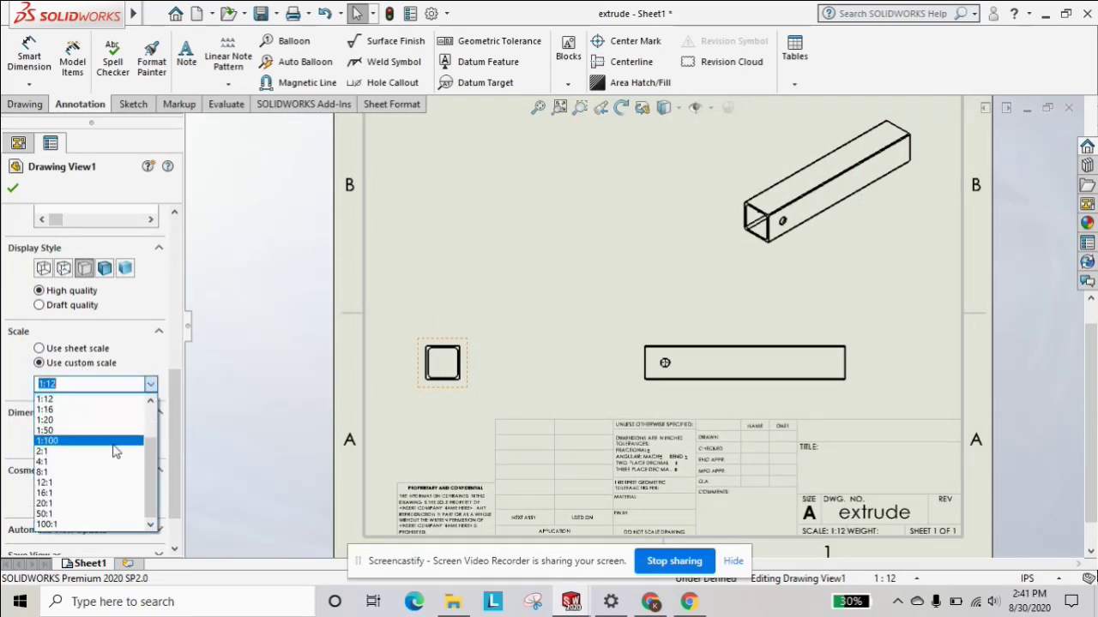
pyautogui.scroll(1, 112, 446)
pyautogui.click(58, 420)
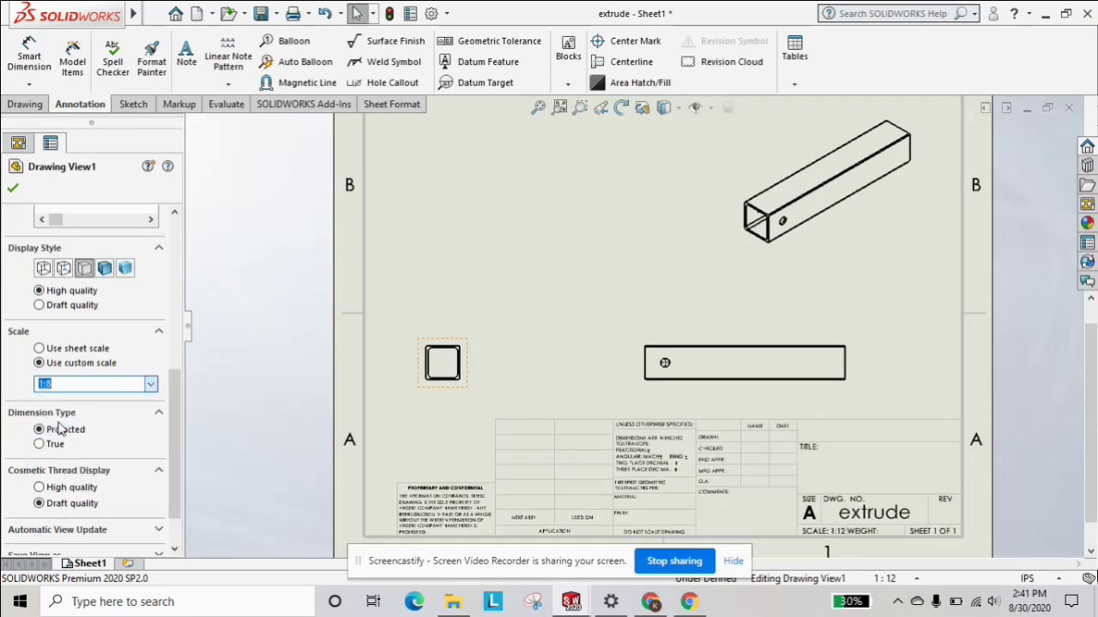
pyautogui.click(150, 383)
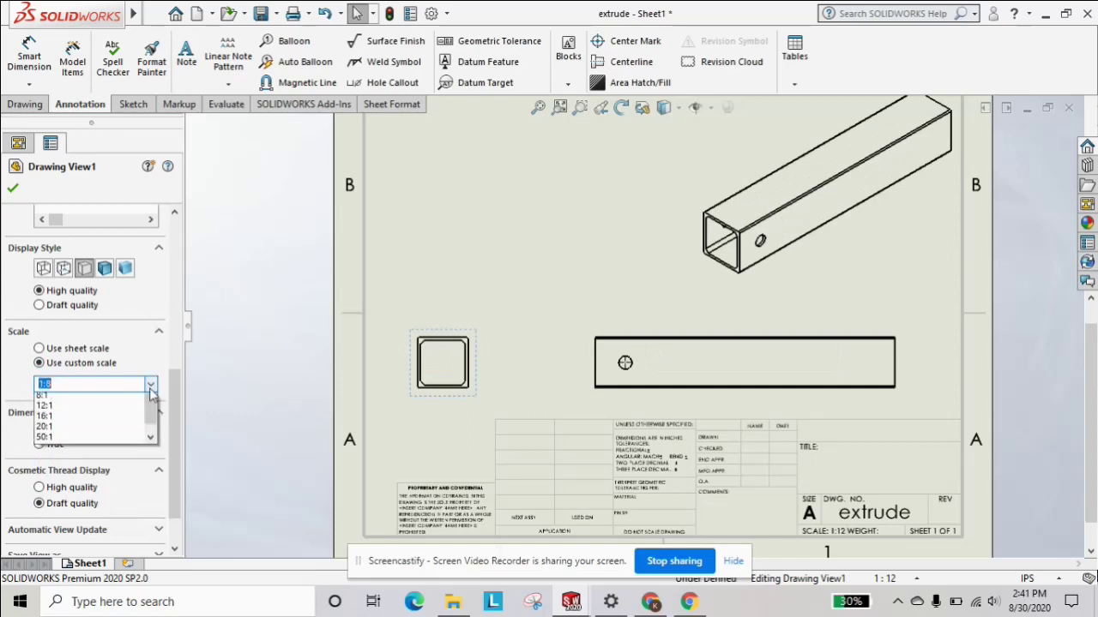
pyautogui.click(60, 428)
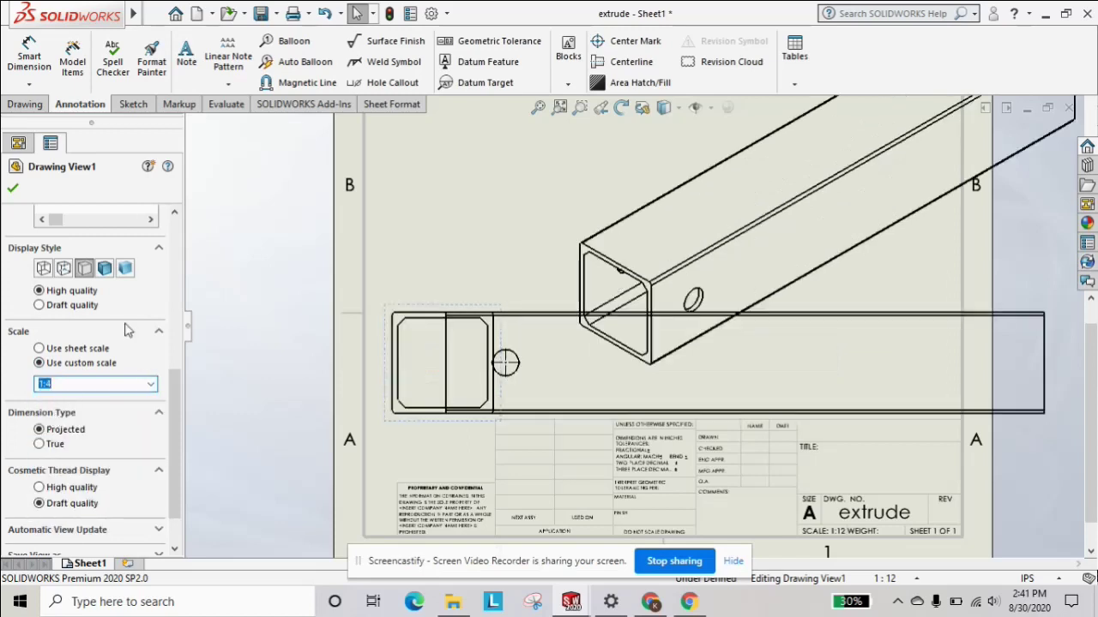
pyautogui.click(13, 190)
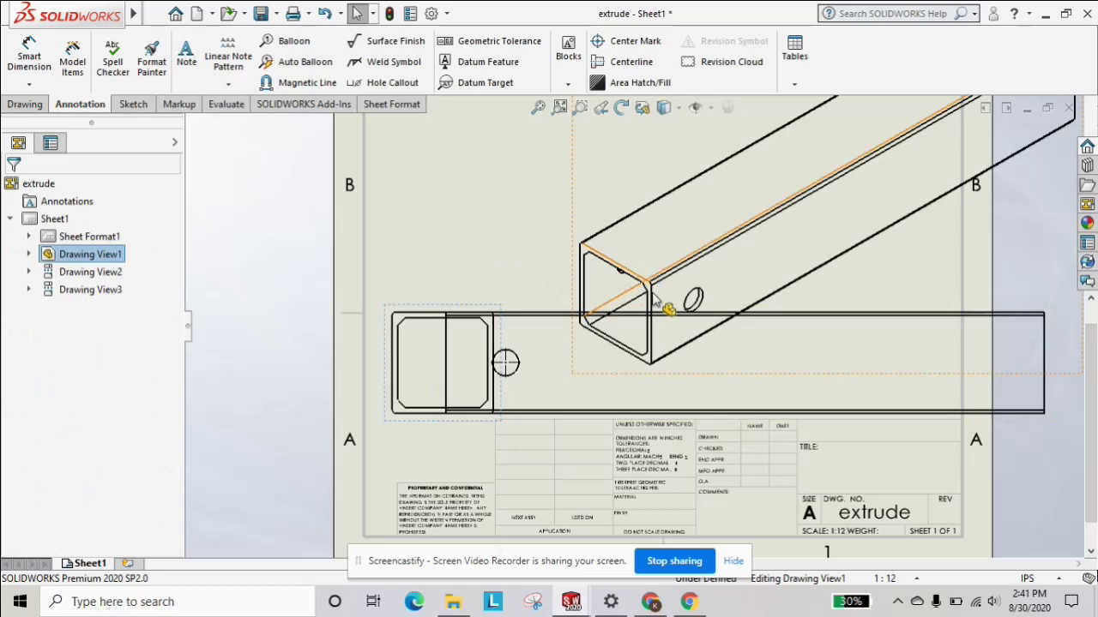
# Set the isometric view to a custom 1:12 scale with shaded display style.
pyautogui.scroll(3, 660, 300)
pyautogui.click(609, 287)
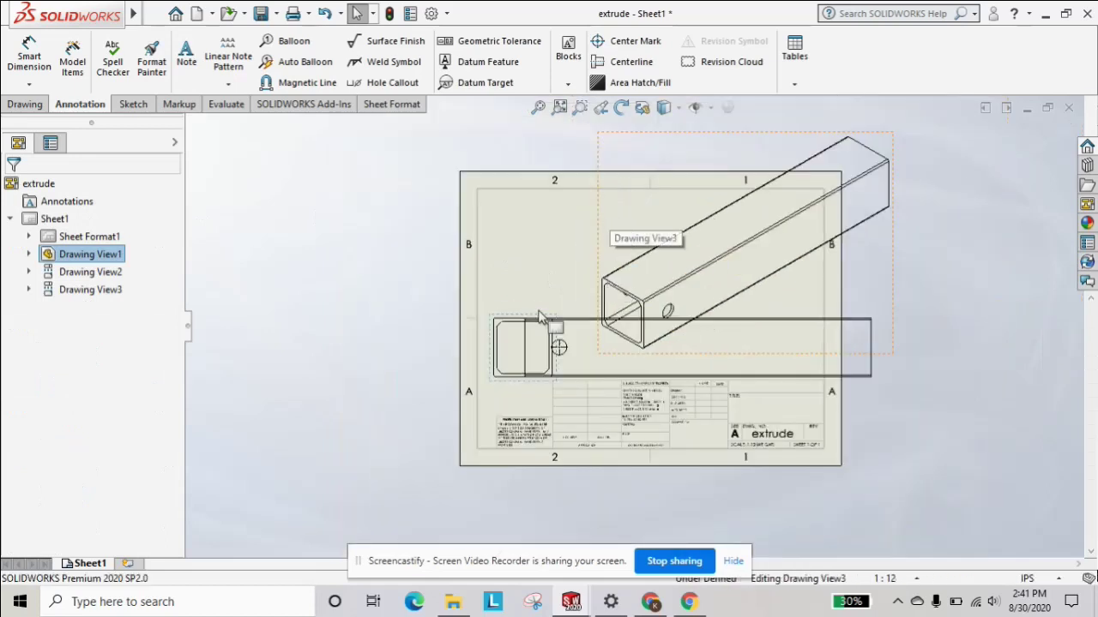
pyautogui.scroll(-5, 128, 399)
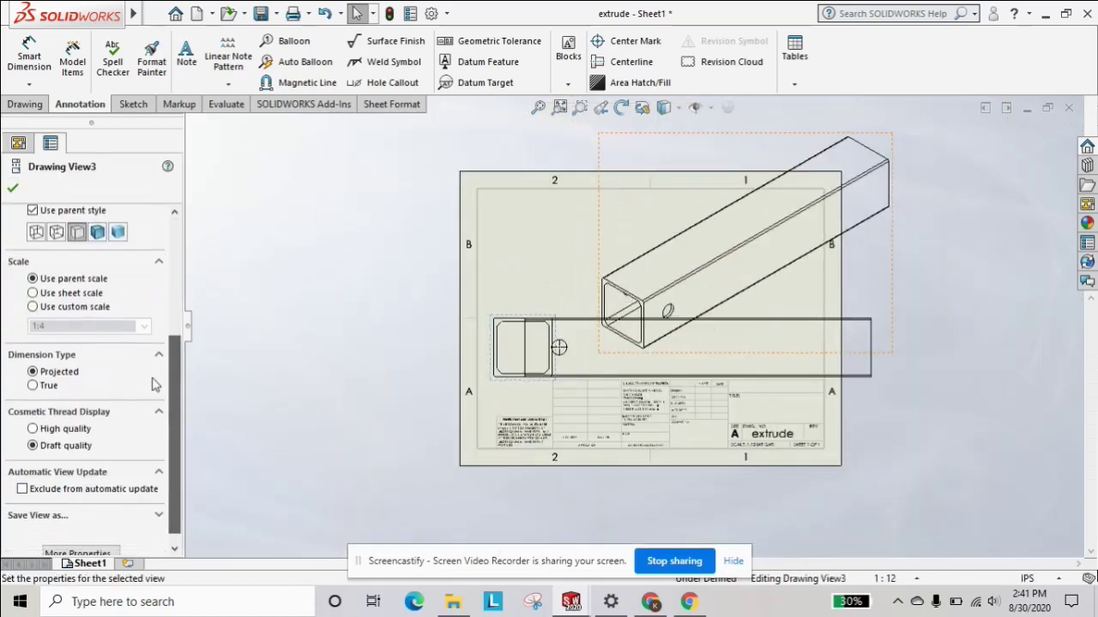
pyautogui.click(144, 326)
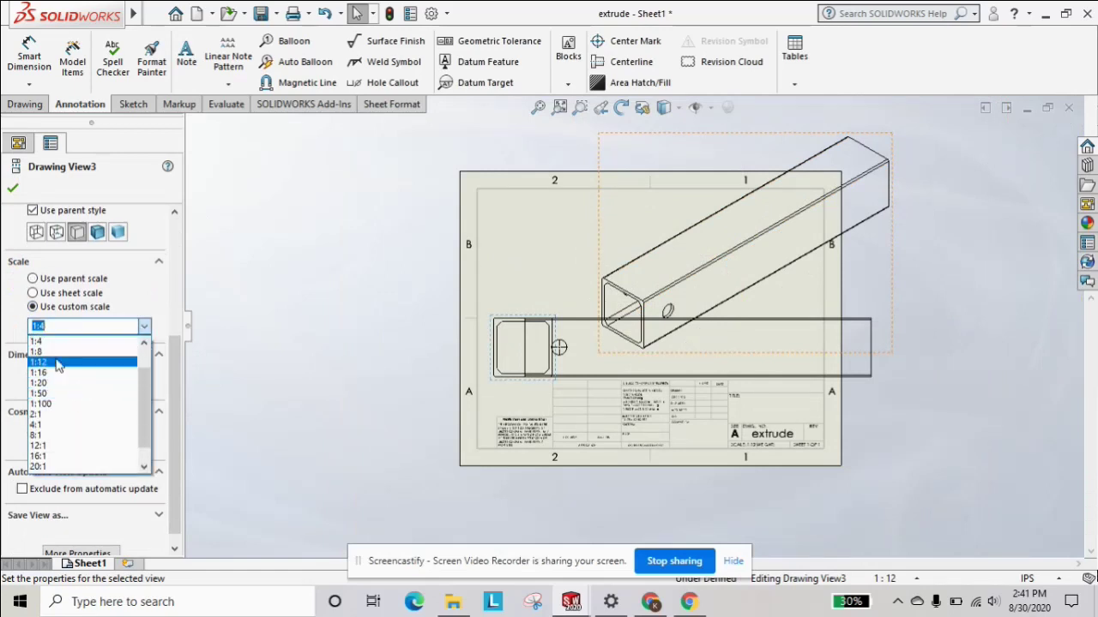
pyautogui.click(57, 363)
pyautogui.click(116, 232)
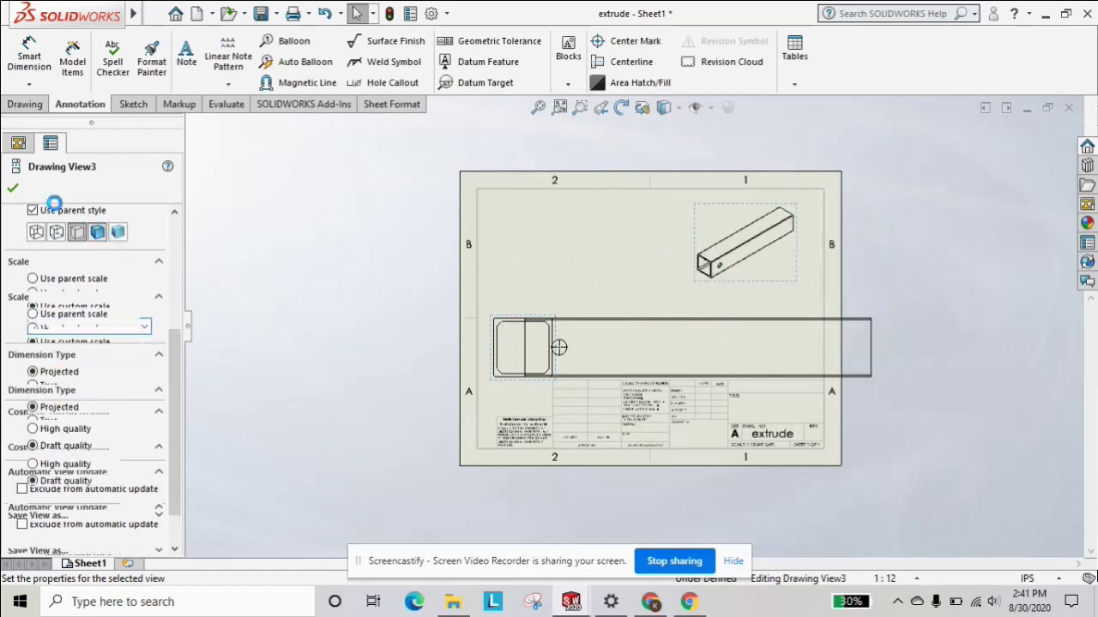
pyautogui.click(12, 188)
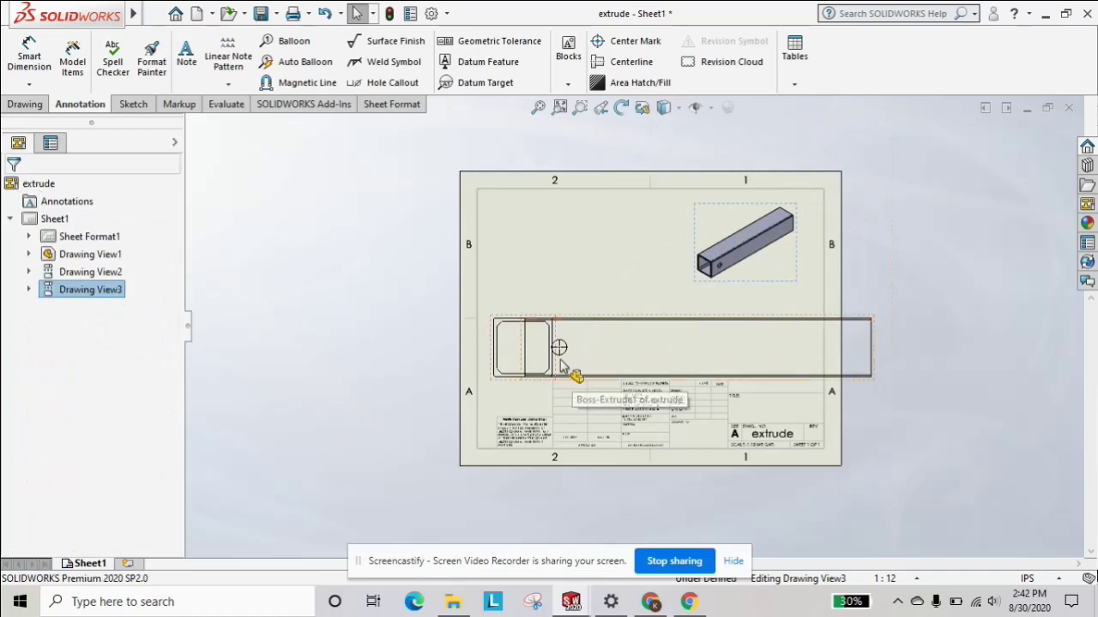
# Drag the long side view right and shift the square end view up-right with it.
pyautogui.moveTo(698, 331); pyautogui.dragTo(742, 325)
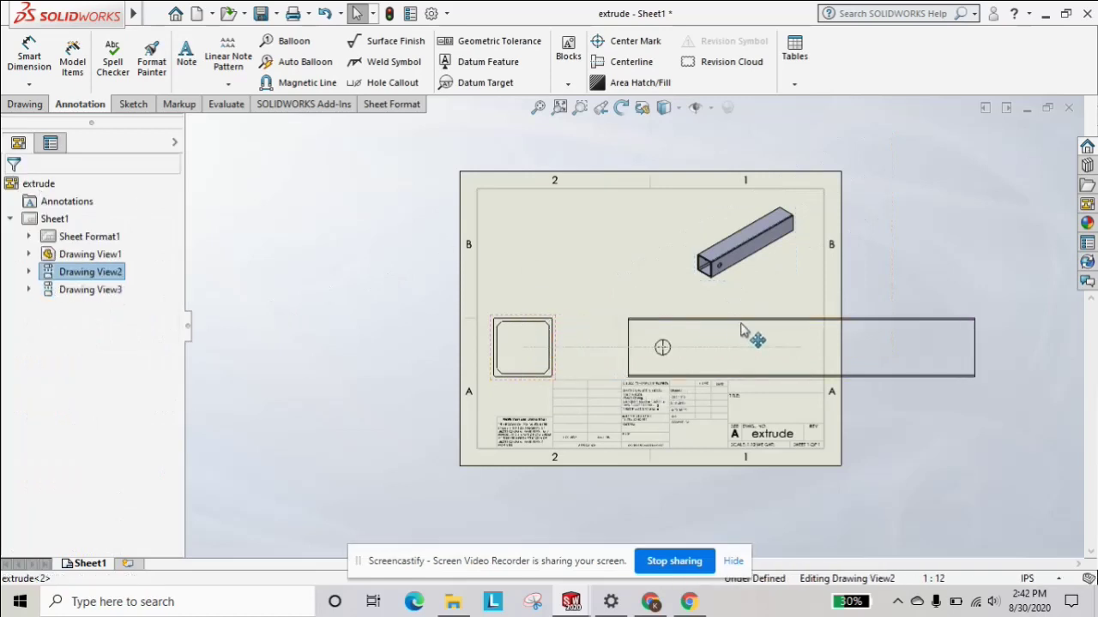
pyautogui.scroll(-1, 715, 340)
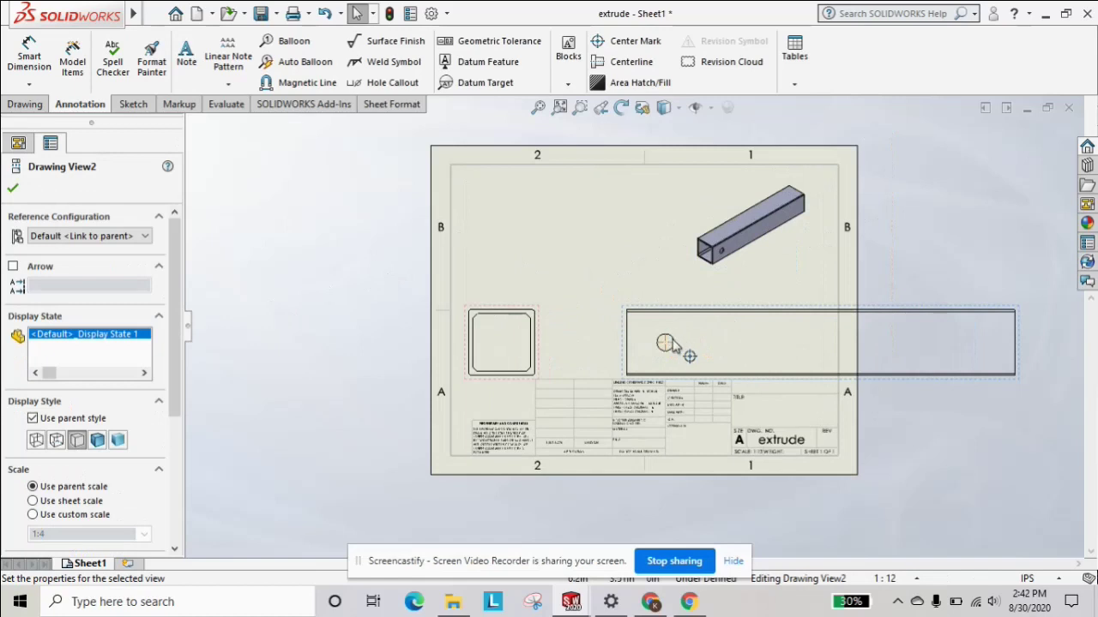
pyautogui.scroll(-1, 683, 352)
pyautogui.moveTo(512, 311)
pyautogui.mouseDown()
pyautogui.moveTo(519, 299)
pyautogui.moveTo(506, 303)
pyautogui.mouseUp()
pyautogui.scroll(-1, 623, 342)
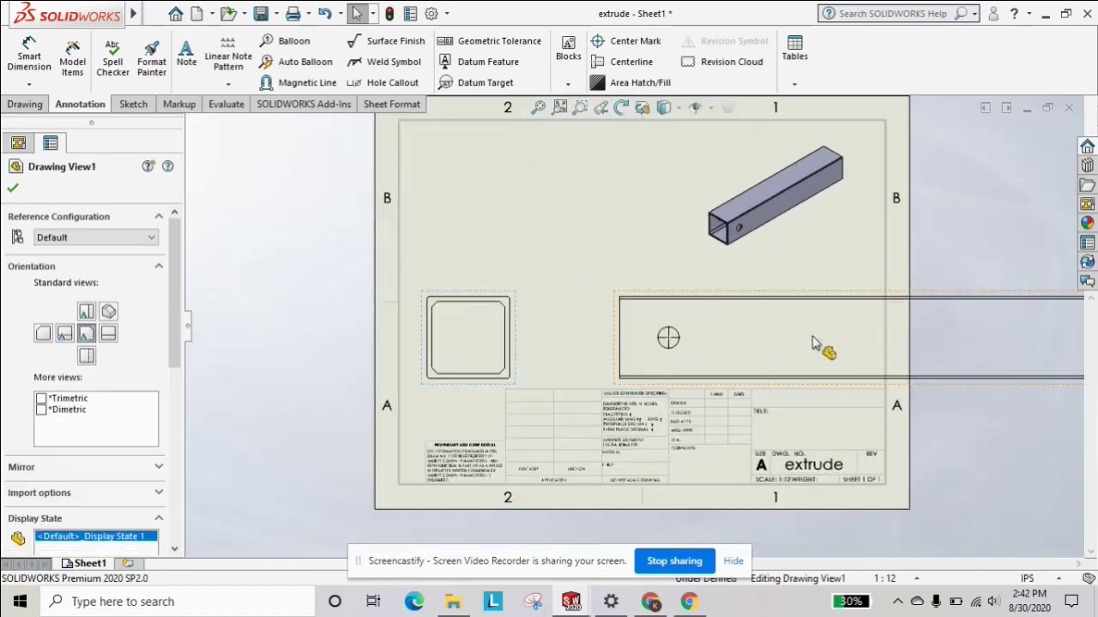
pyautogui.click(323, 237)
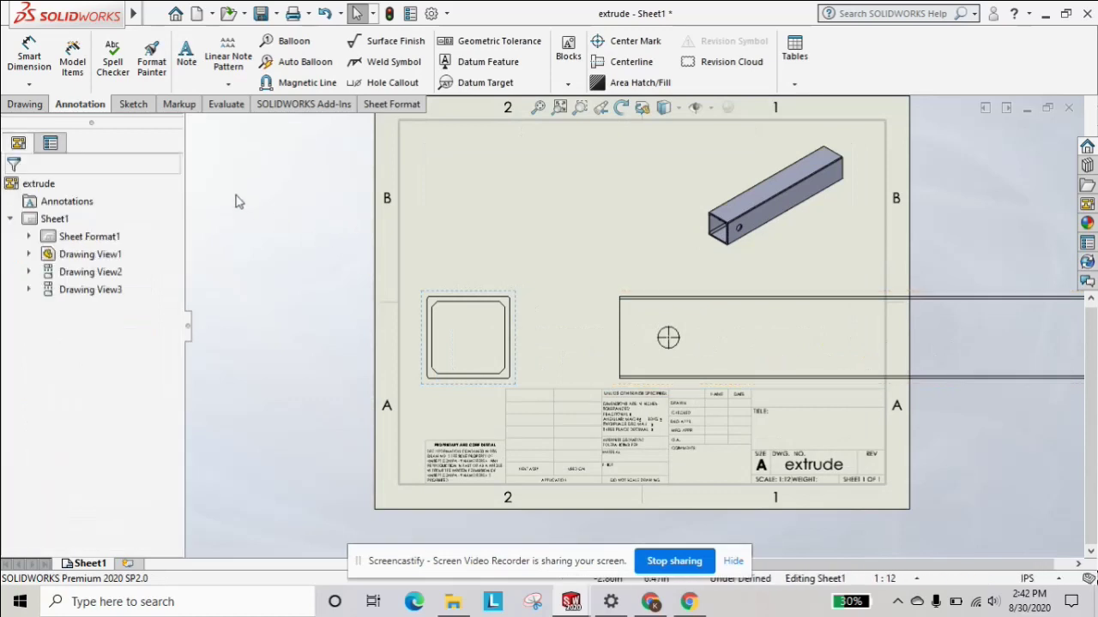
# Bring up the Drawing commands in the CommandManager.
pyautogui.click(30, 104)
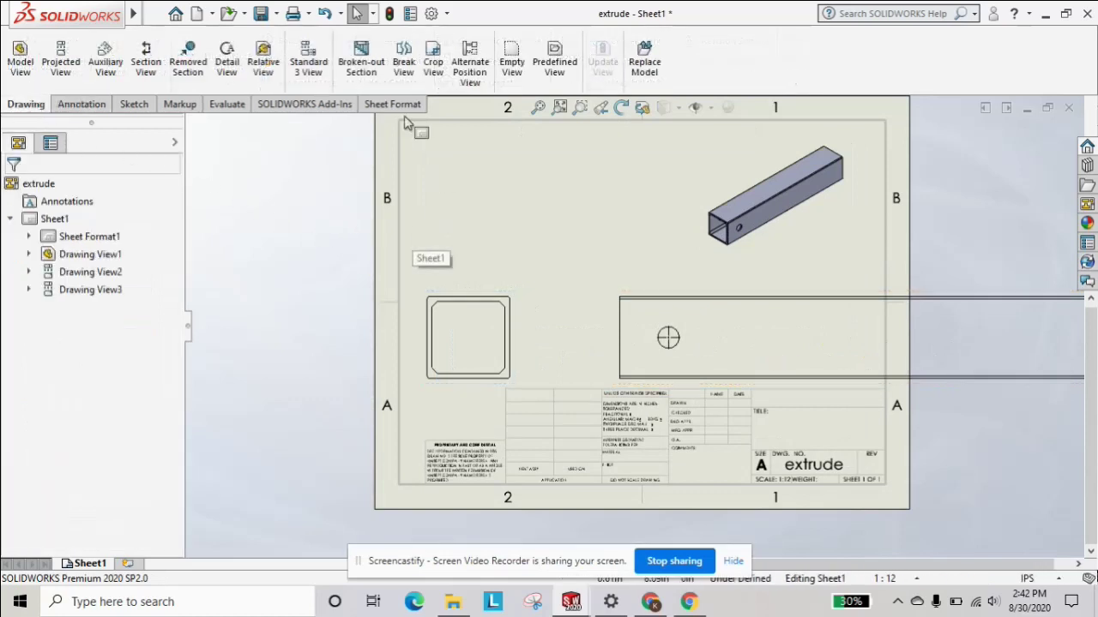
pyautogui.click(403, 58)
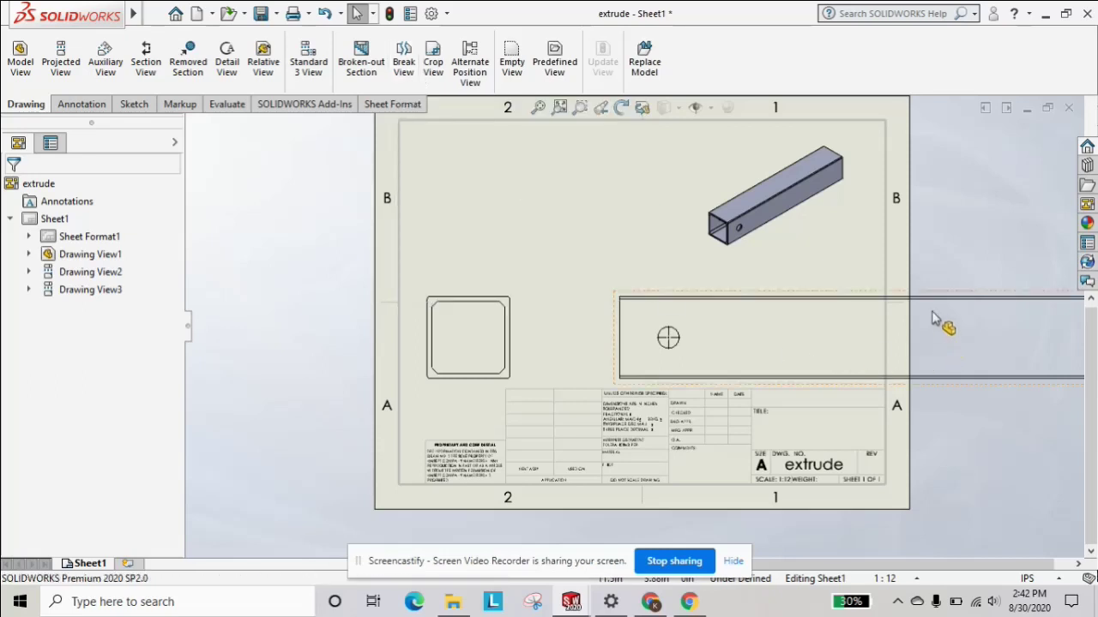
pyautogui.scroll(2, 827, 365)
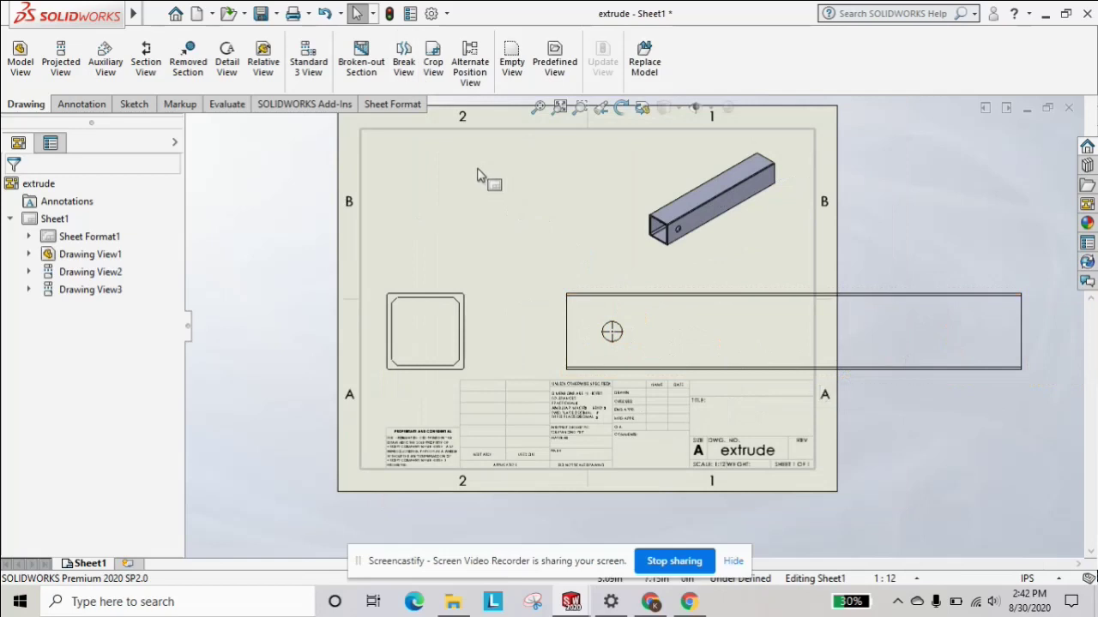
# Apply a Break View to the long side view, with break lines just past the hole and near the right end.
pyautogui.click(404, 67)
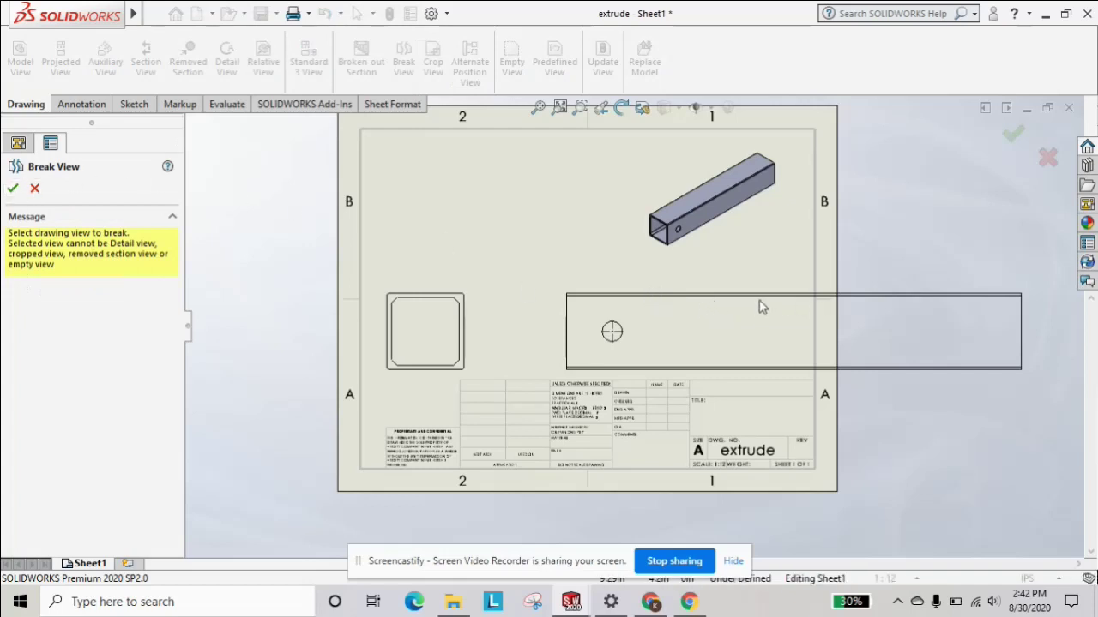
pyautogui.click(575, 293)
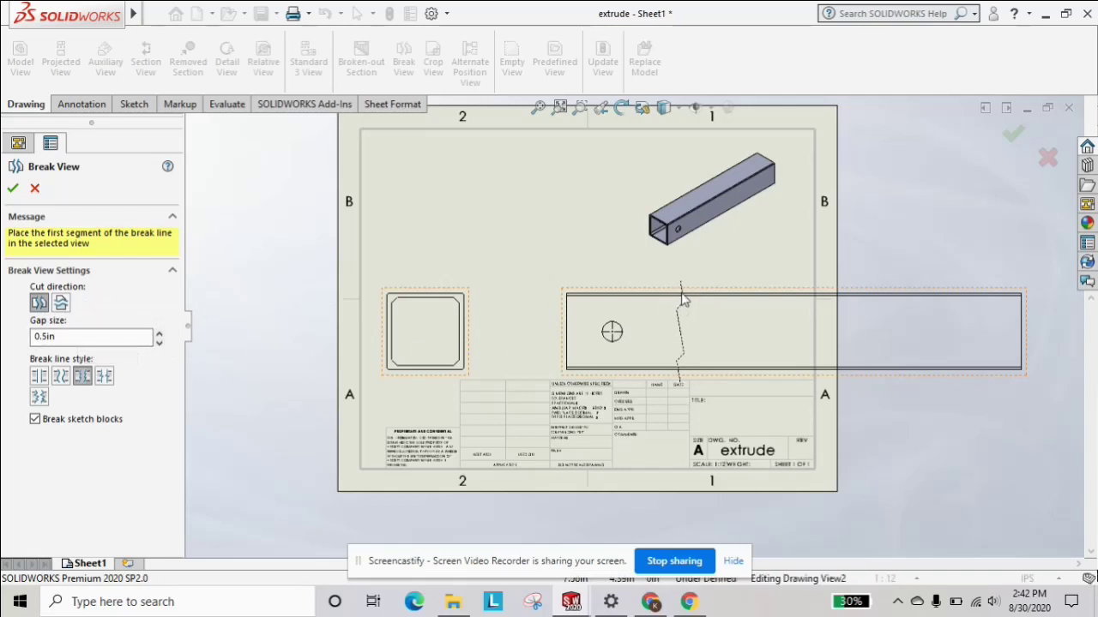
pyautogui.click(683, 300)
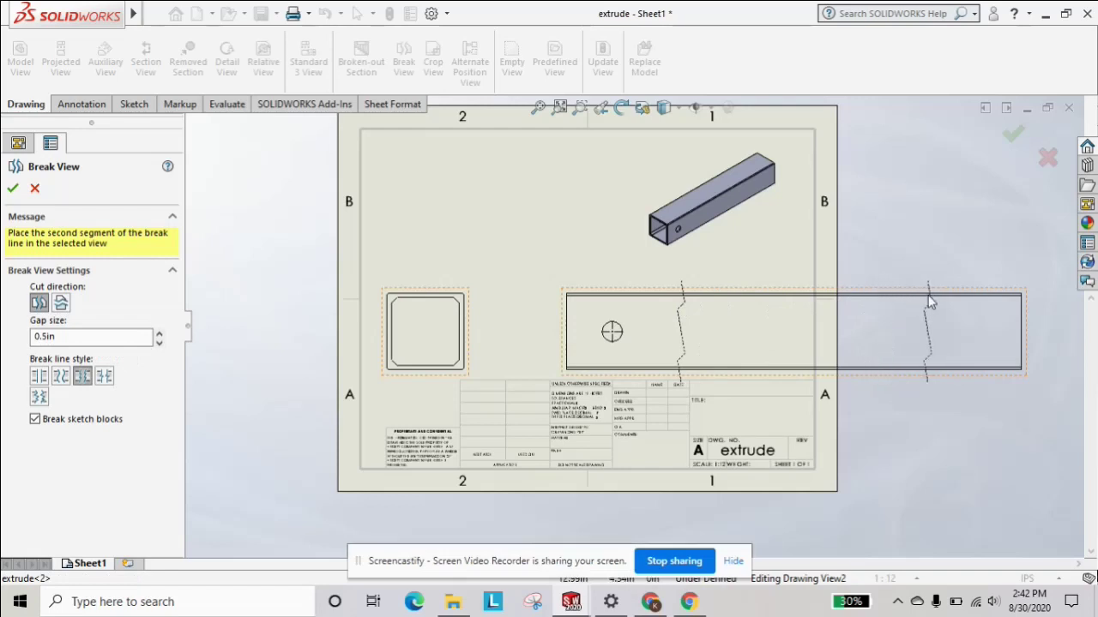
pyautogui.click(927, 300)
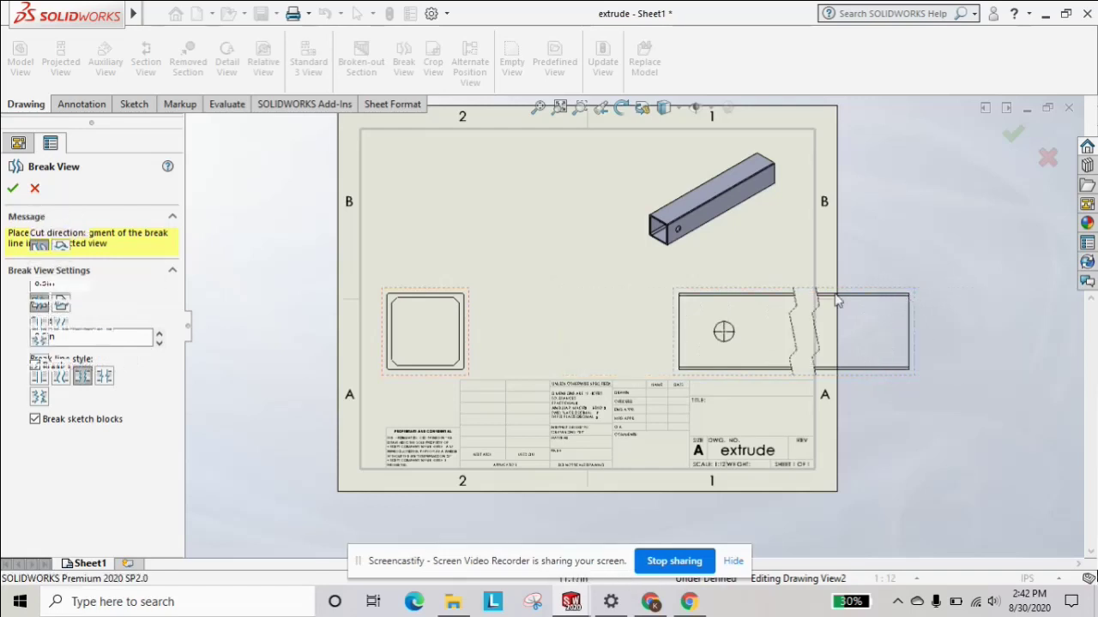
pyautogui.click(12, 190)
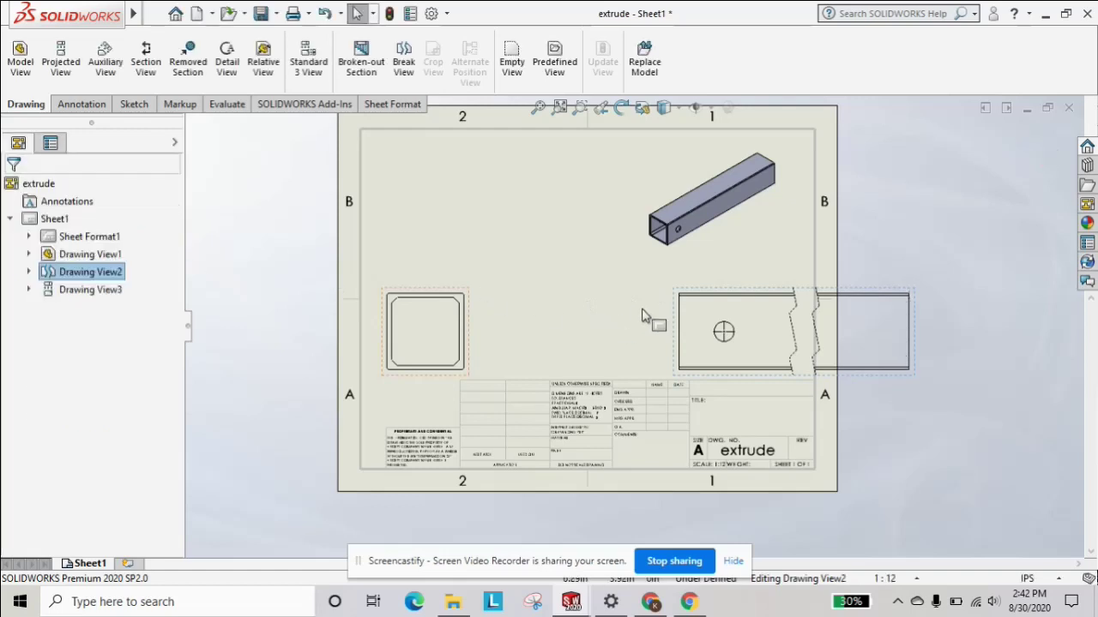
# Drag the broken side view left toward the square end view and close its properties.
pyautogui.moveTo(723, 300); pyautogui.dragTo(614, 296)
pyautogui.click(673, 362)
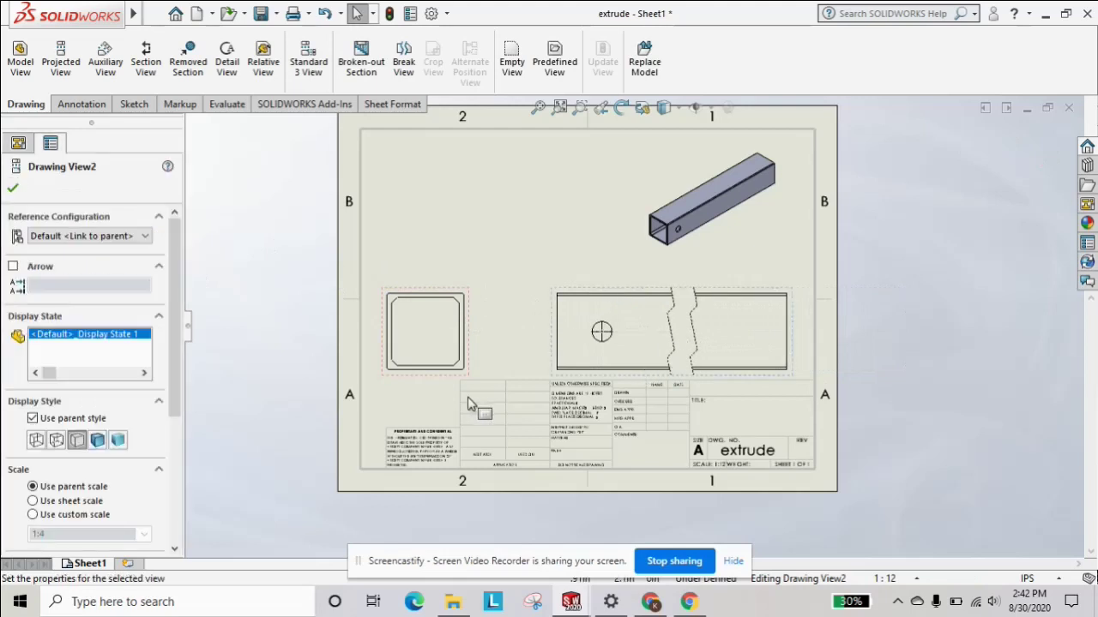
pyautogui.scroll(-1, 695, 375)
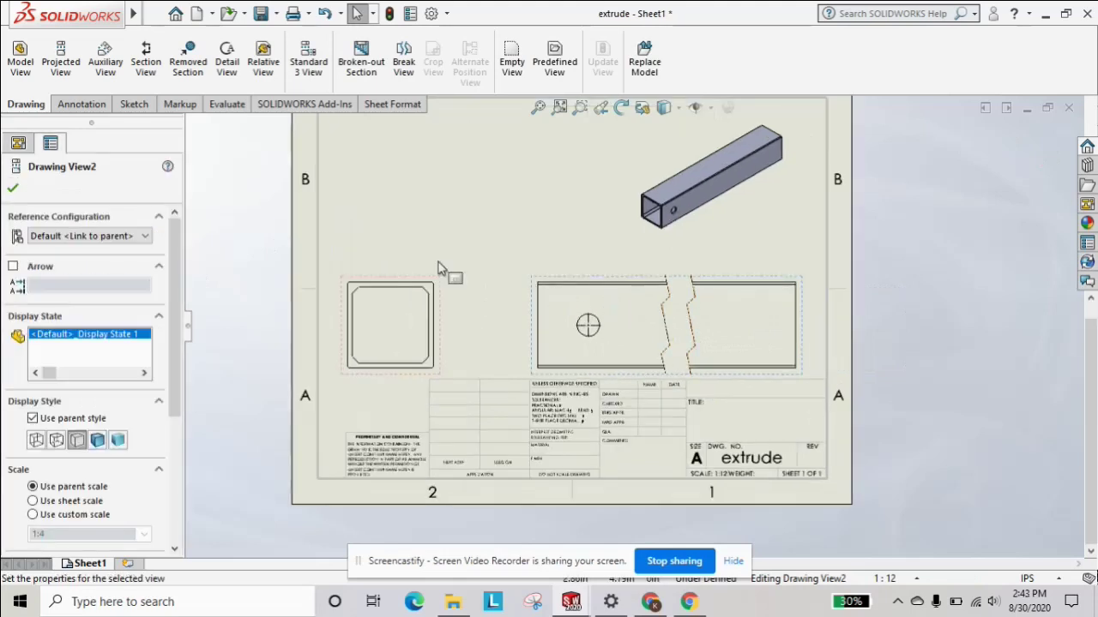
pyautogui.click(12, 187)
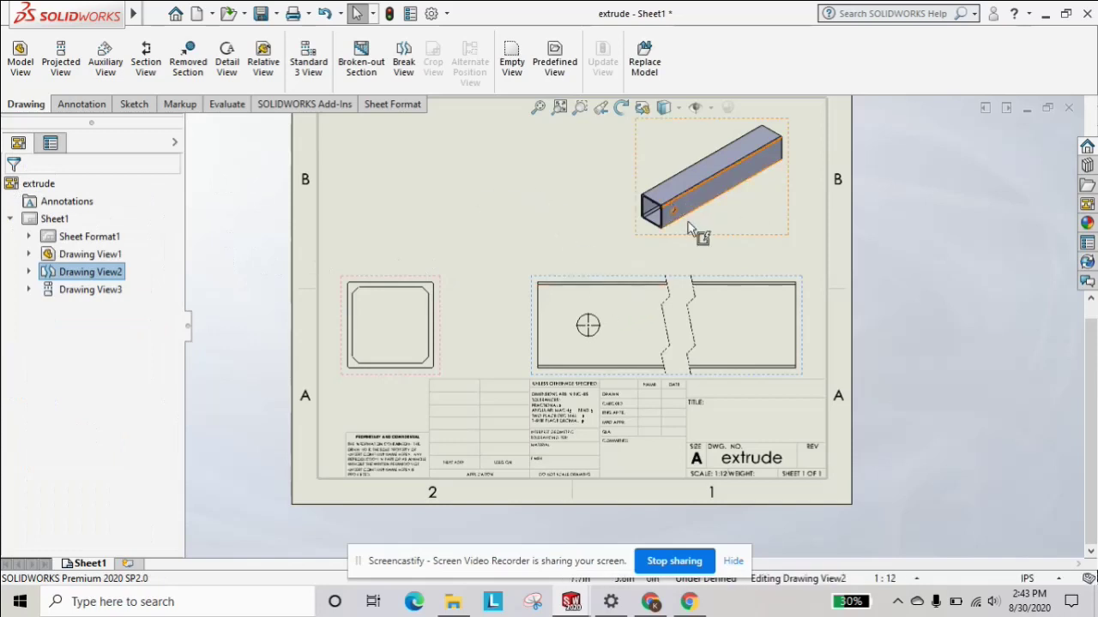
pyautogui.scroll(-1, 500, 275)
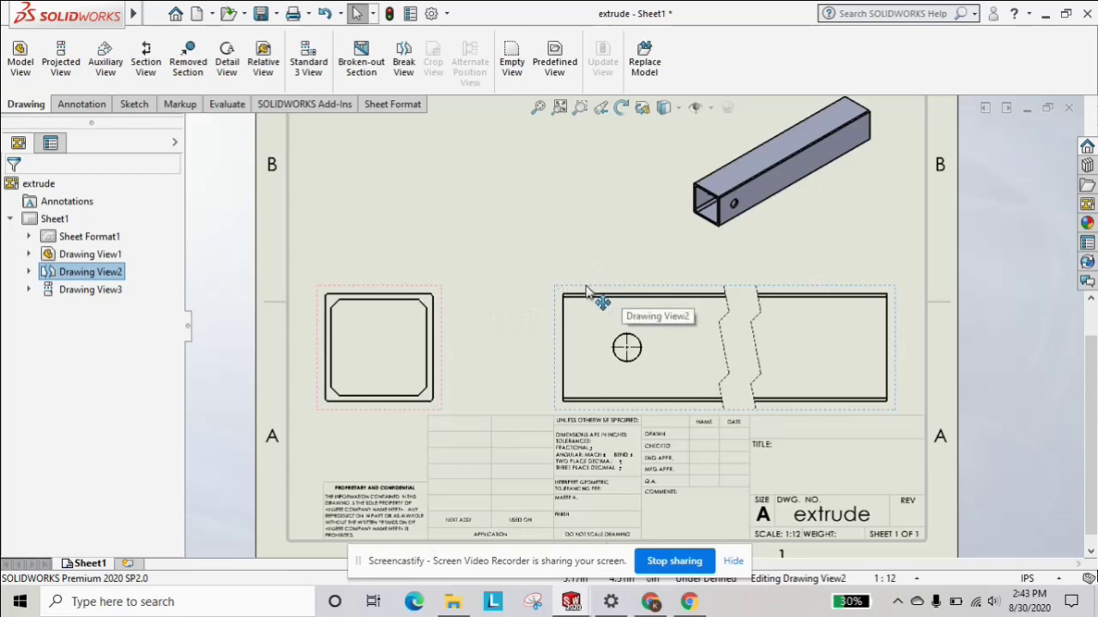
# Switch to the Annotation tools, pick edges of the long side view, then close its properties.
pyautogui.click(80, 104)
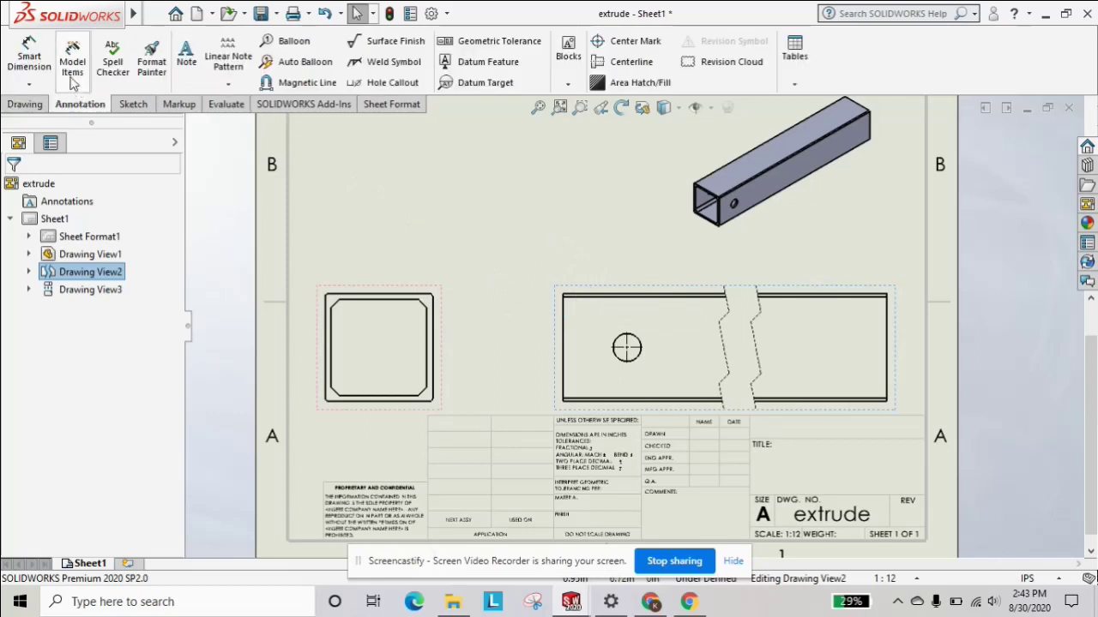
pyautogui.click(596, 297)
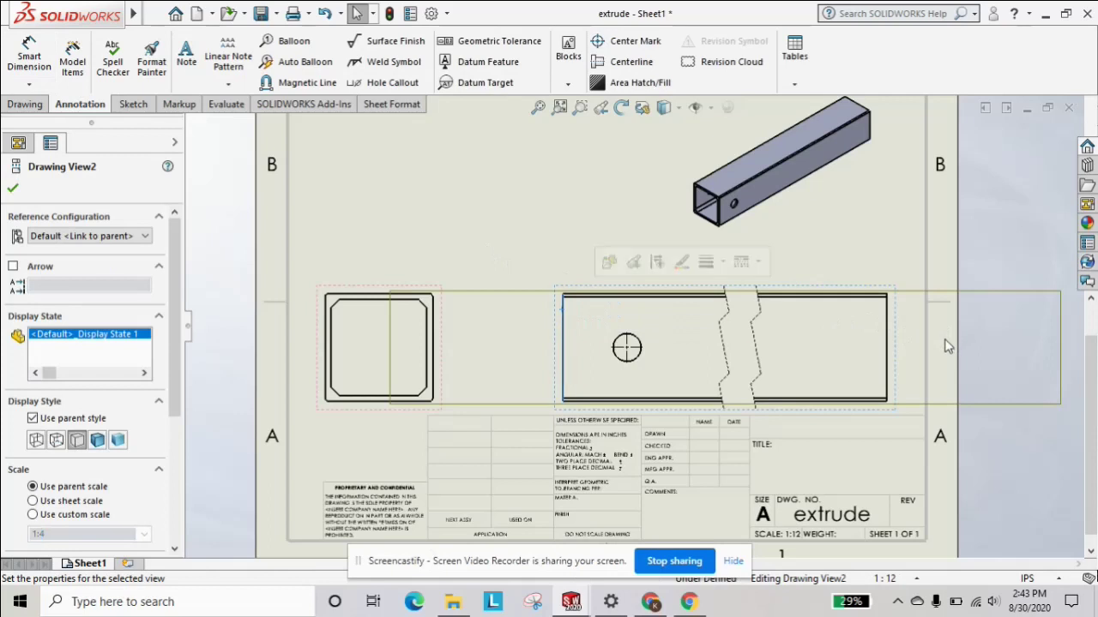
pyautogui.click(892, 336)
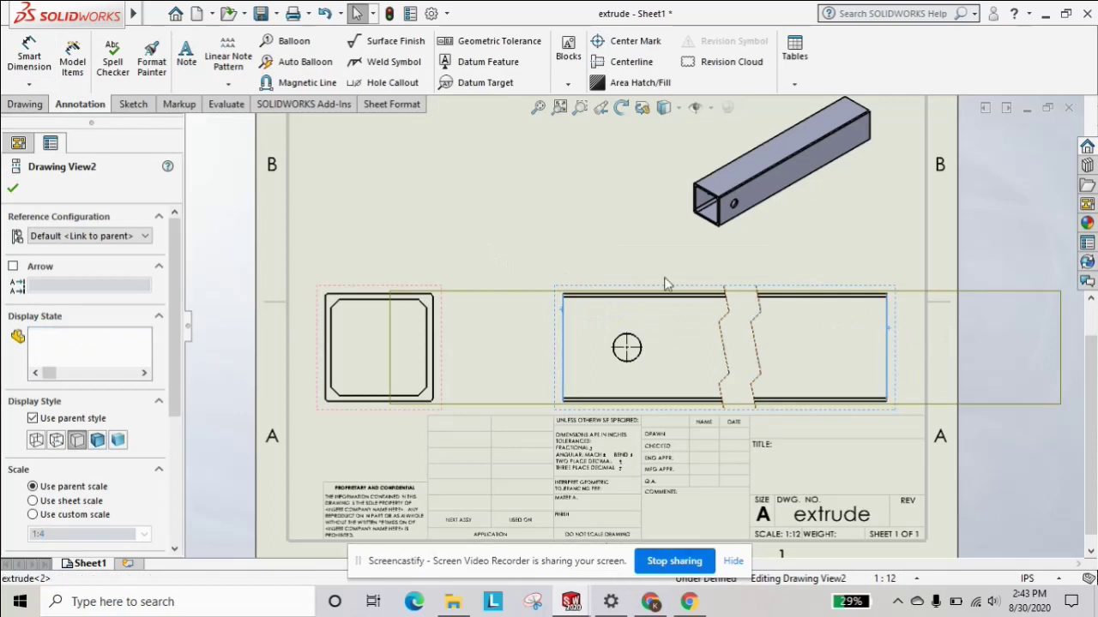
pyautogui.click(10, 189)
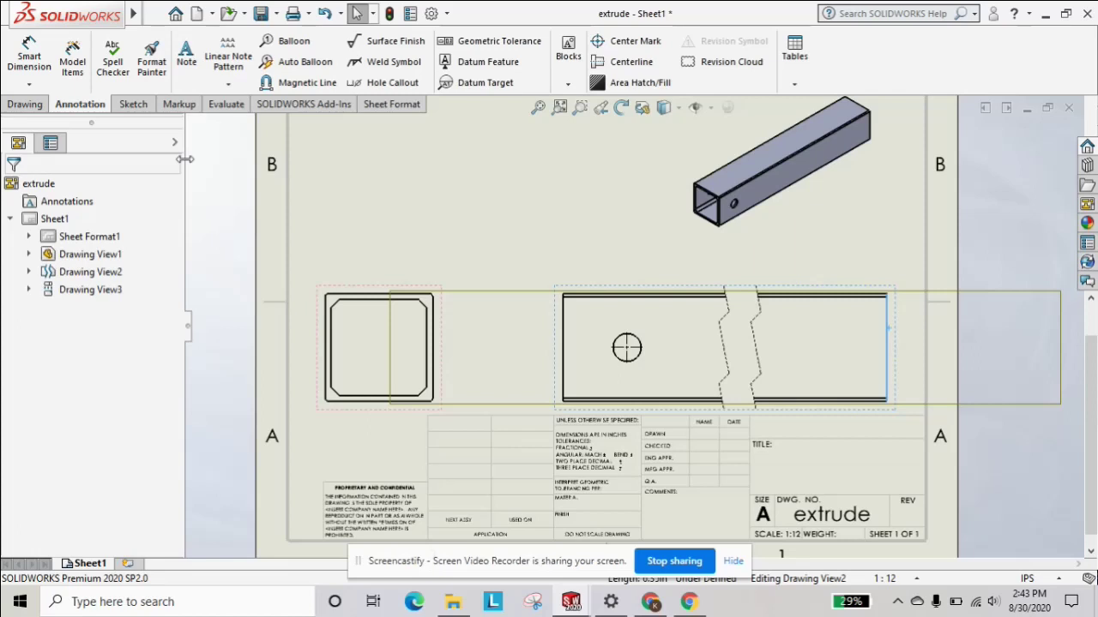